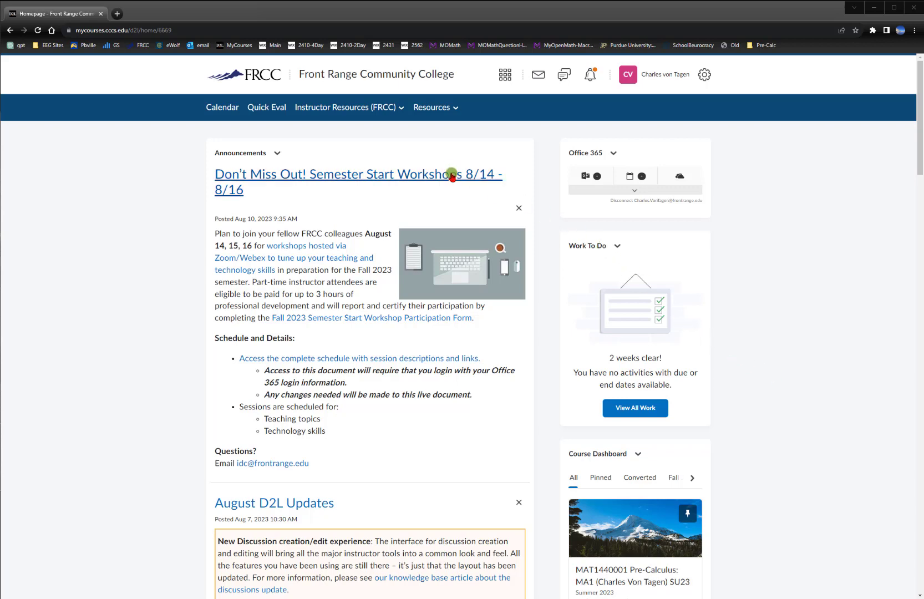
Open the MAT1440002 Pre-Calculus: MA1 FA23 course and dismiss its four-part welcome window
left_click(506, 76)
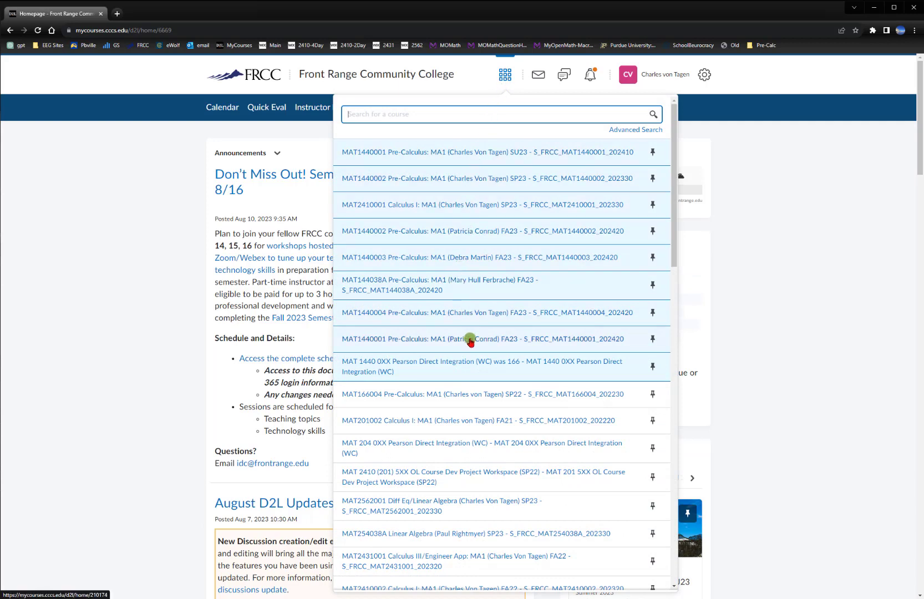
left_click(491, 240)
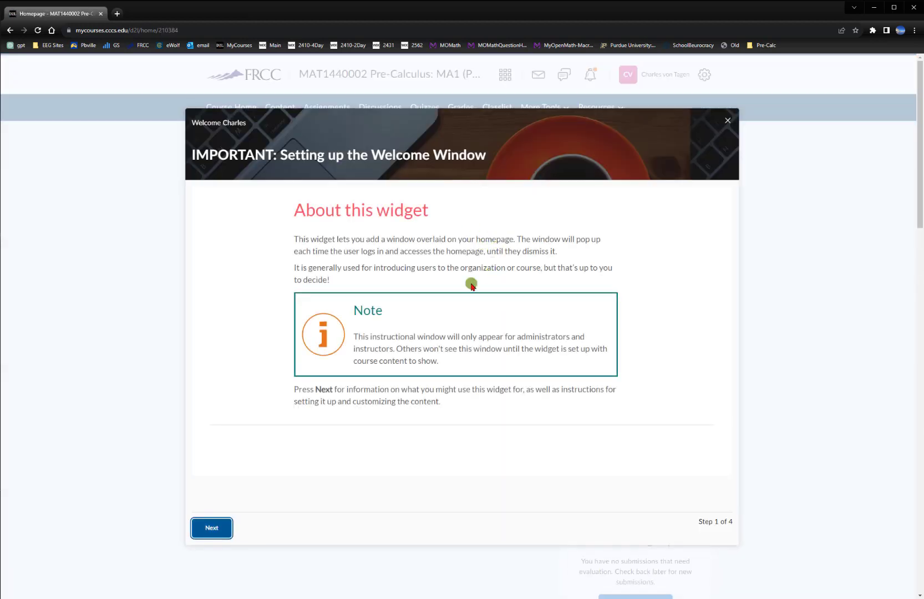
left_click(212, 529)
left_click(257, 529)
left_click(263, 530)
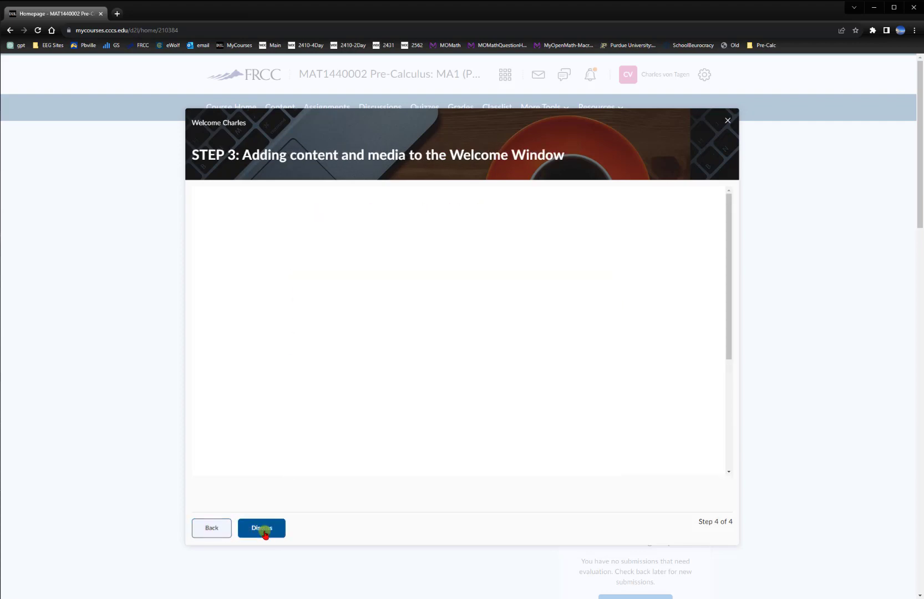
left_click(265, 531)
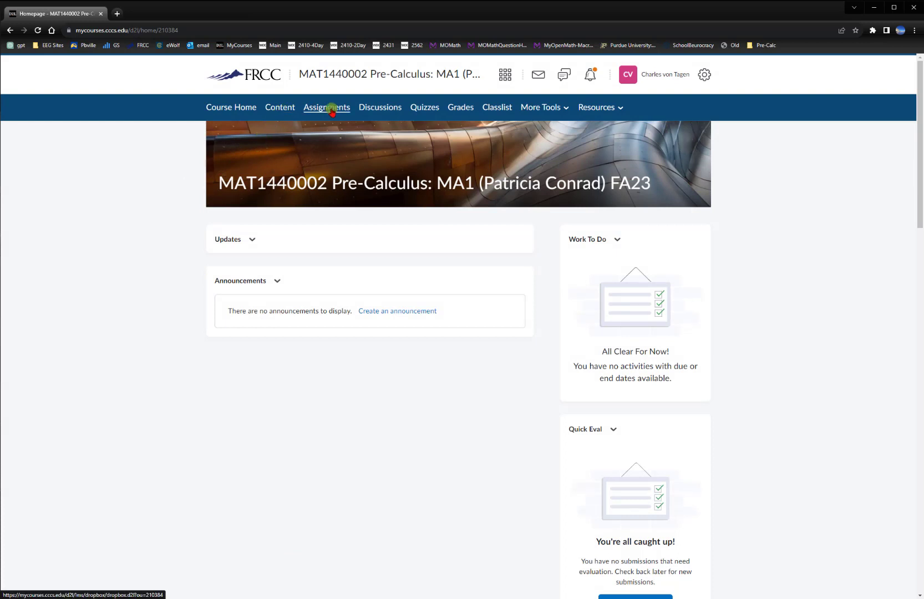
Start copying components from another org unit with protected resources included, and search the course offerings for "mat 0xx"
left_click(530, 109)
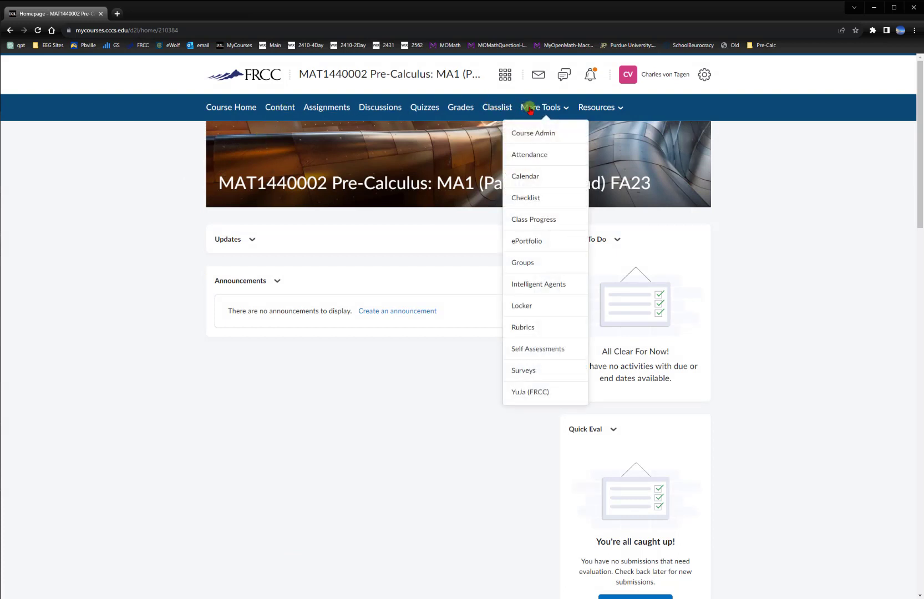
left_click(533, 131)
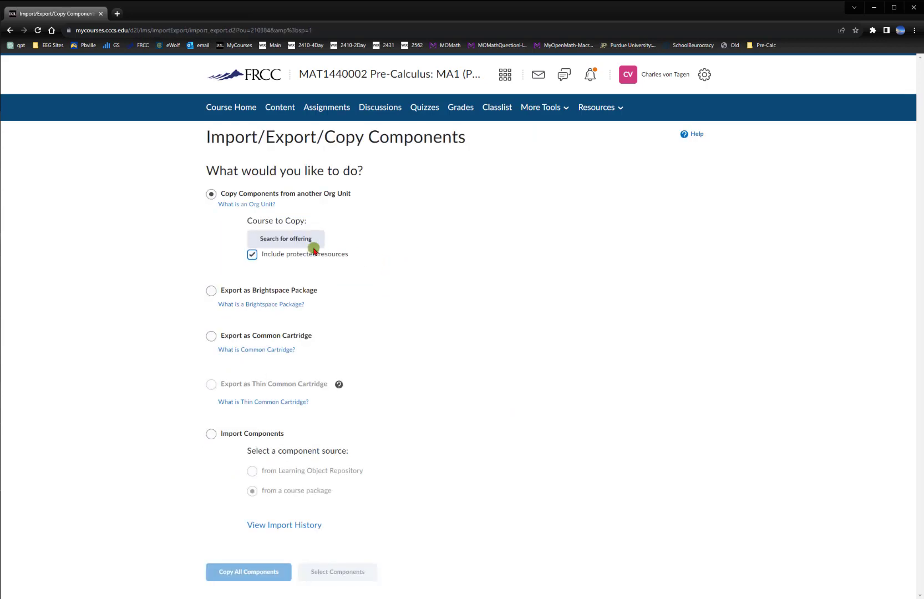
left_click(307, 244)
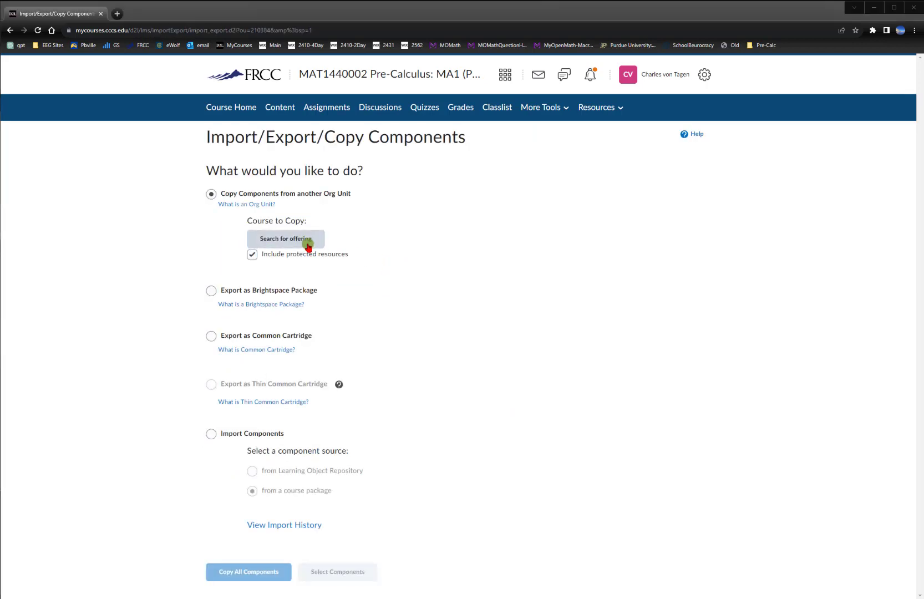
left_click_drag(0, 54, 534, 113)
left_click(391, 165)
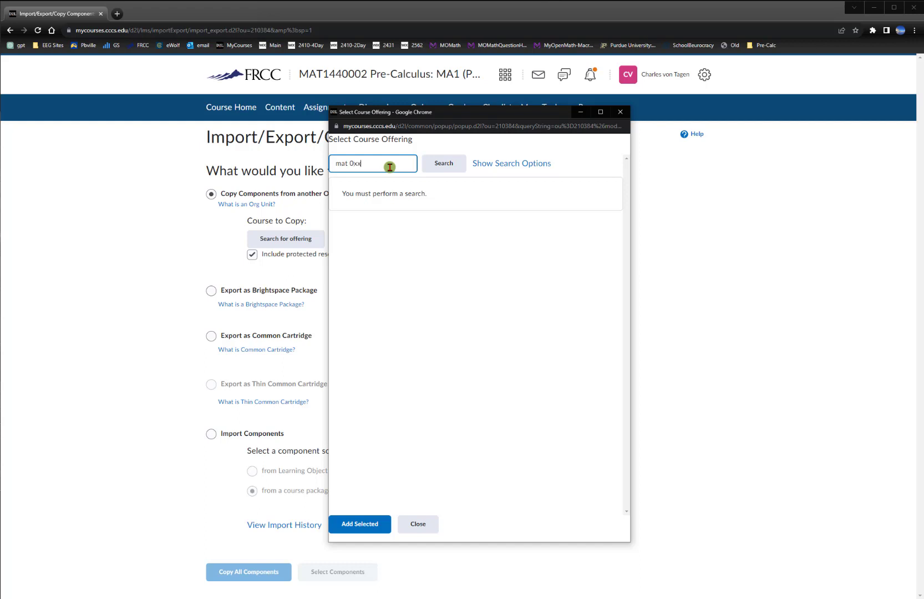
key("Return")
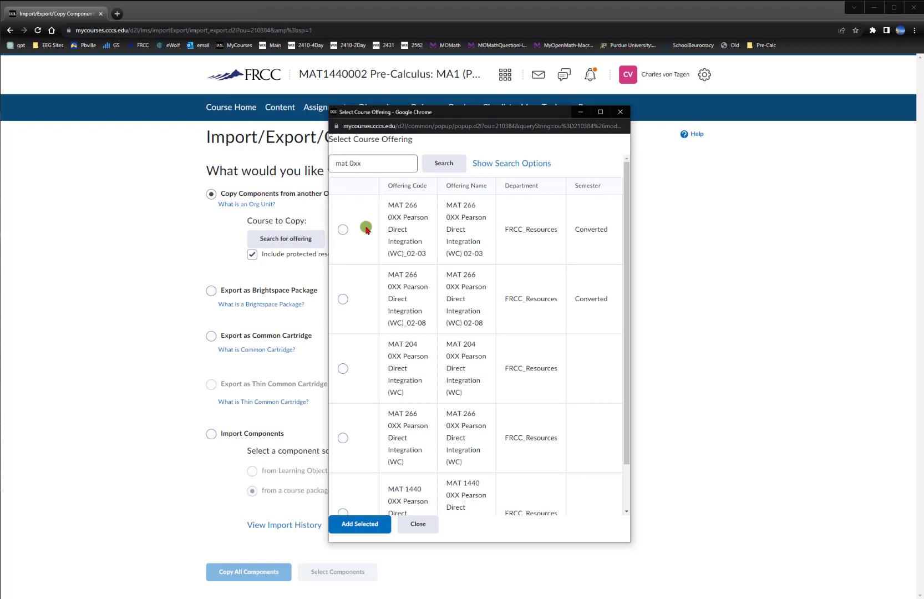
Add the MAT 1440 0XX Pearson Direct Integration (WC) offering as the course to copy
scroll(544, 244, "down", 1)
scroll(546, 240, "up", 1)
scroll(547, 239, "down", 1)
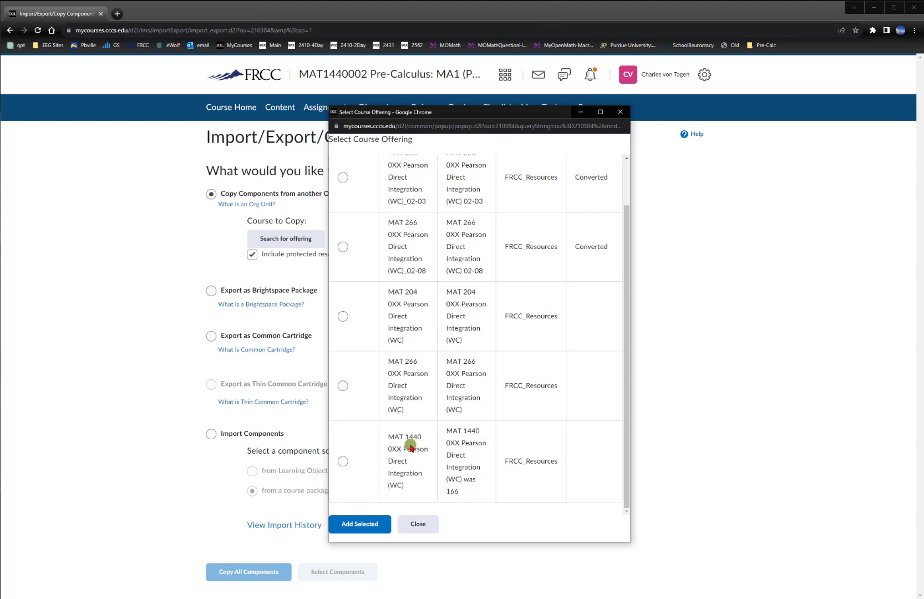
left_click(344, 462)
left_click(360, 524)
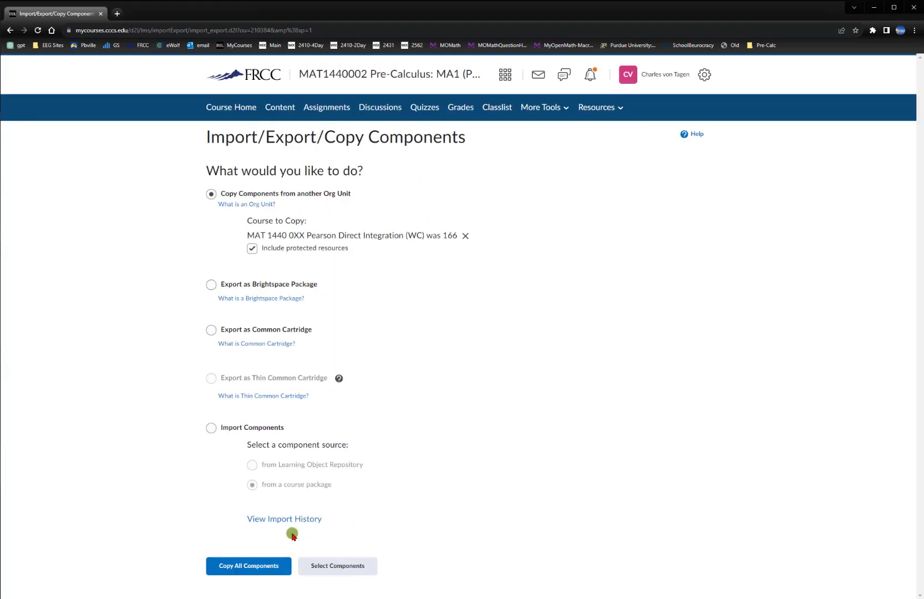
Copy all items of Content, External Learning Tool Links and Course Files from the selected course
left_click(321, 567)
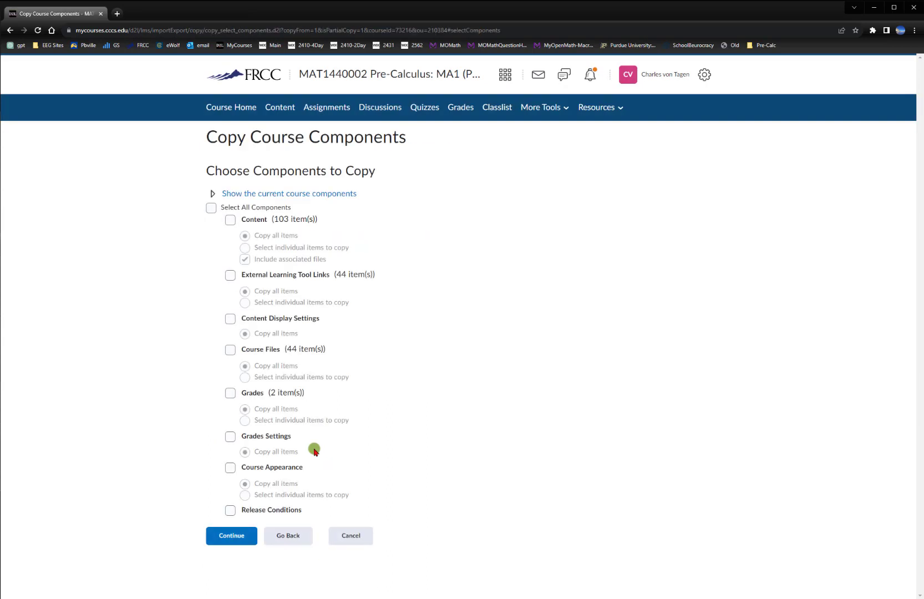
left_click(231, 221)
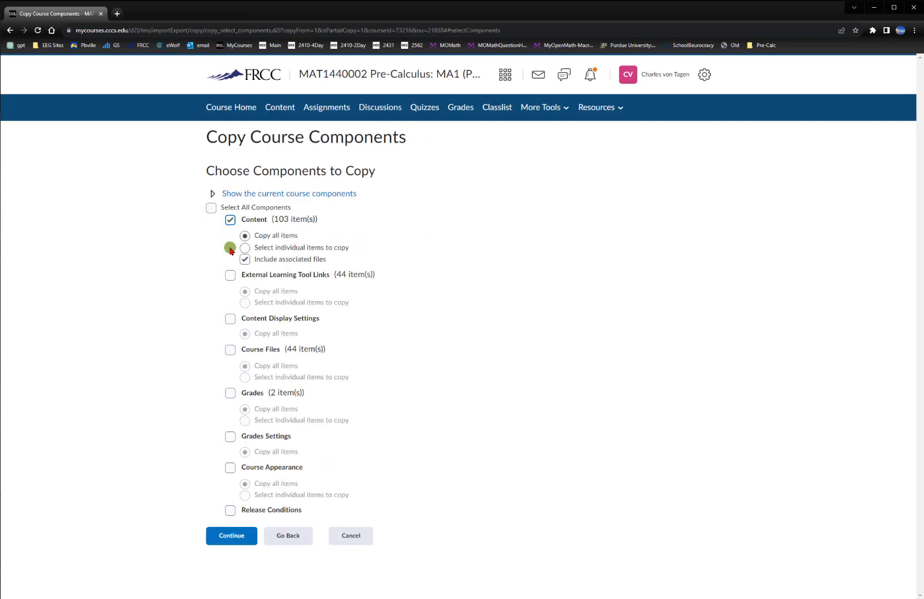
left_click(230, 275)
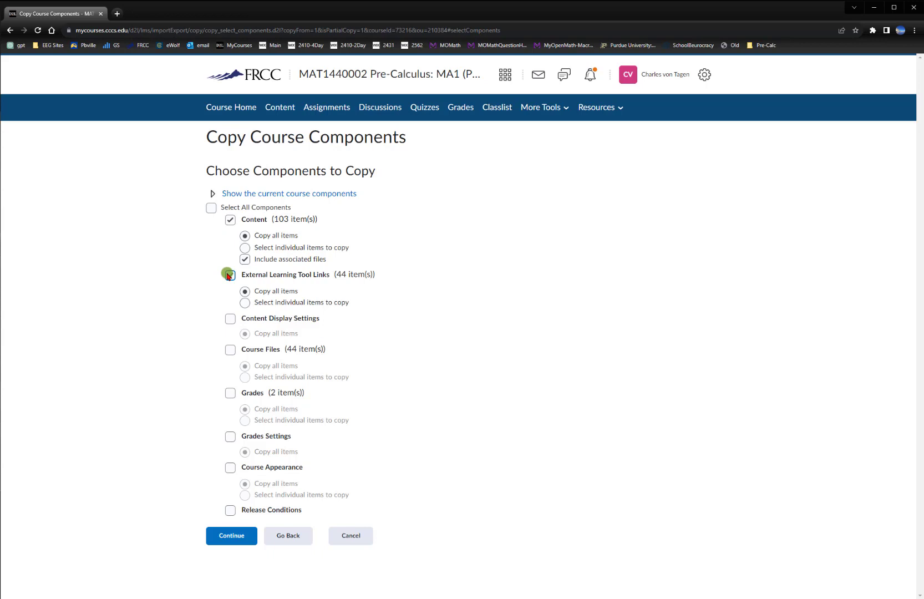
left_click(230, 350)
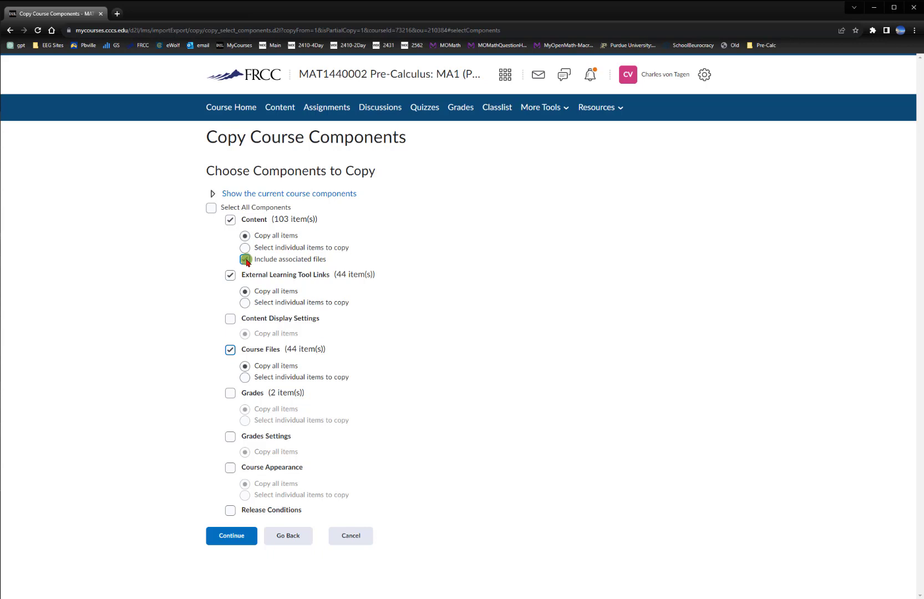
left_click(232, 536)
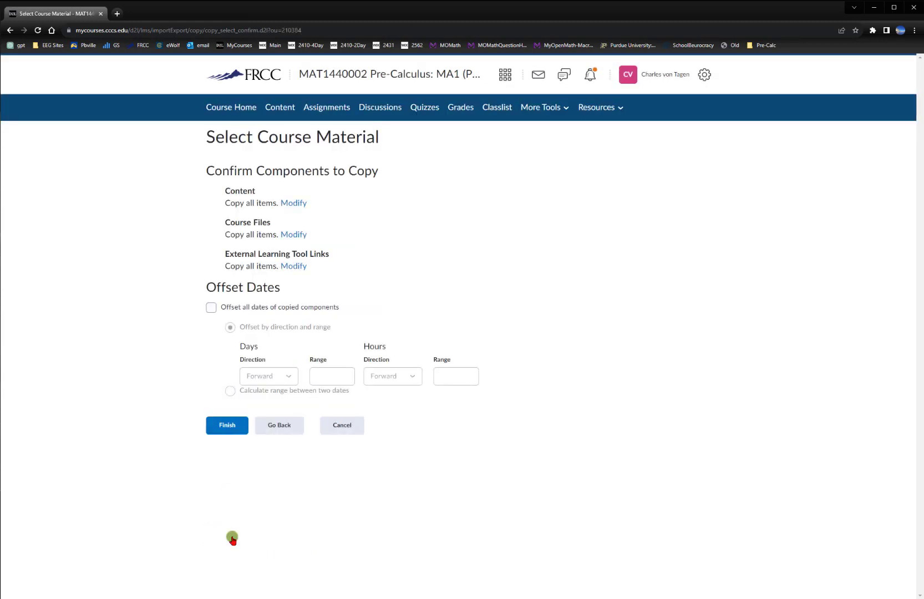
left_click(226, 426)
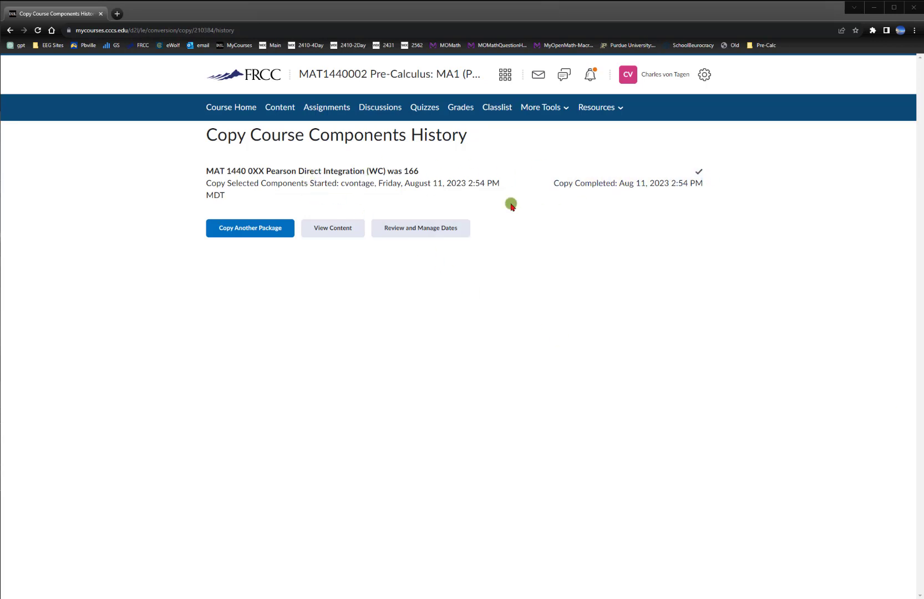
Review the copied content in the Getting Started in MAT 1440 Precalculus, MyLab Math - Instructor and MyLab Math - Student modules
left_click(344, 229)
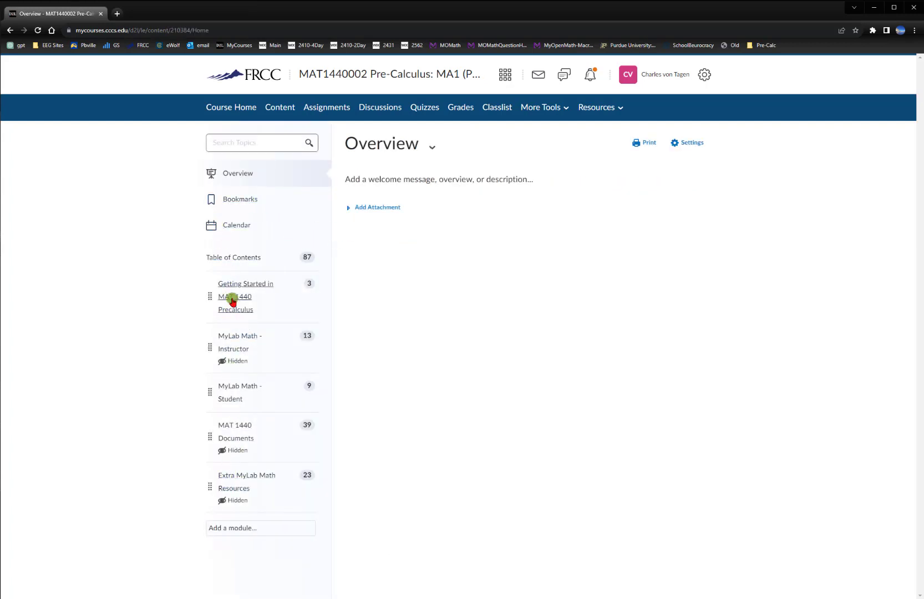
left_click(235, 286)
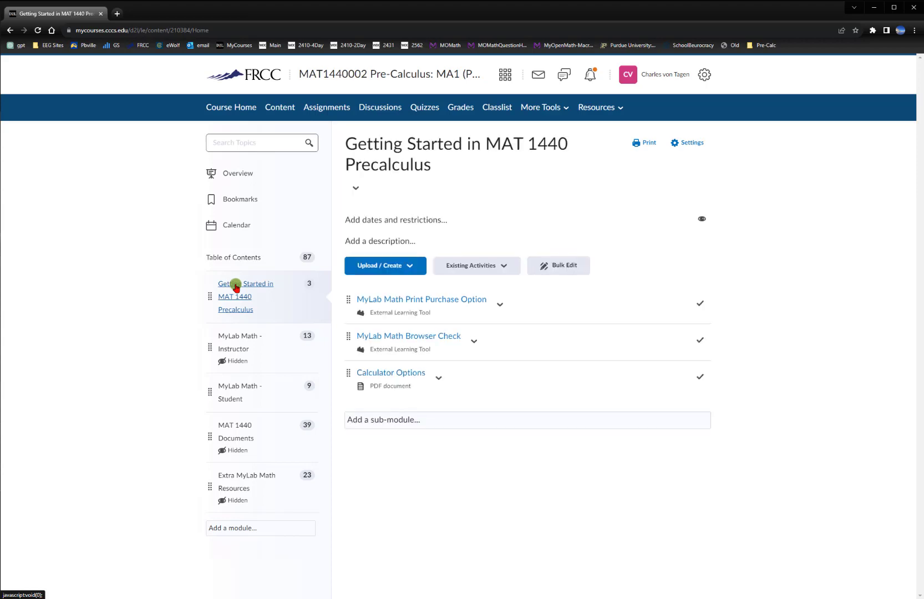
left_click(233, 350)
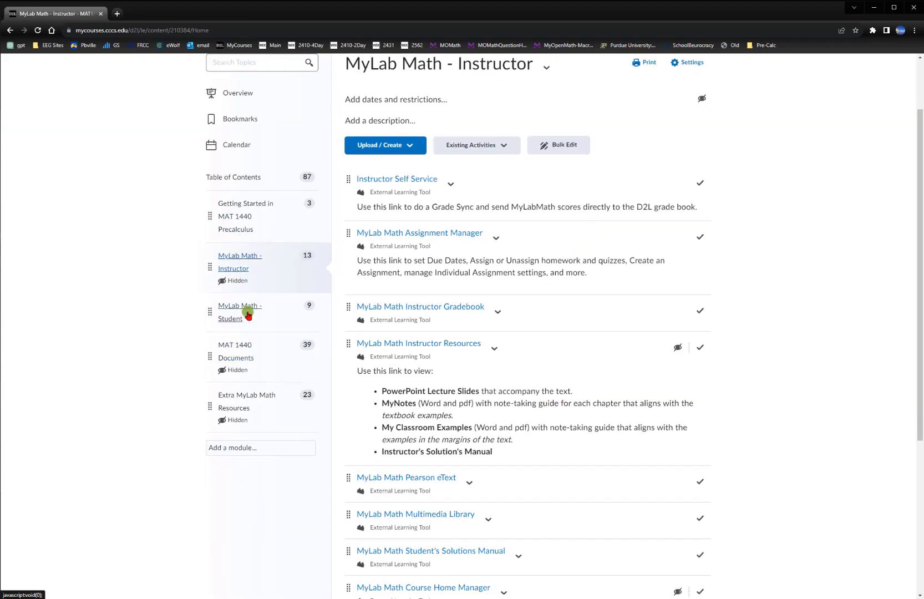
left_click(245, 312)
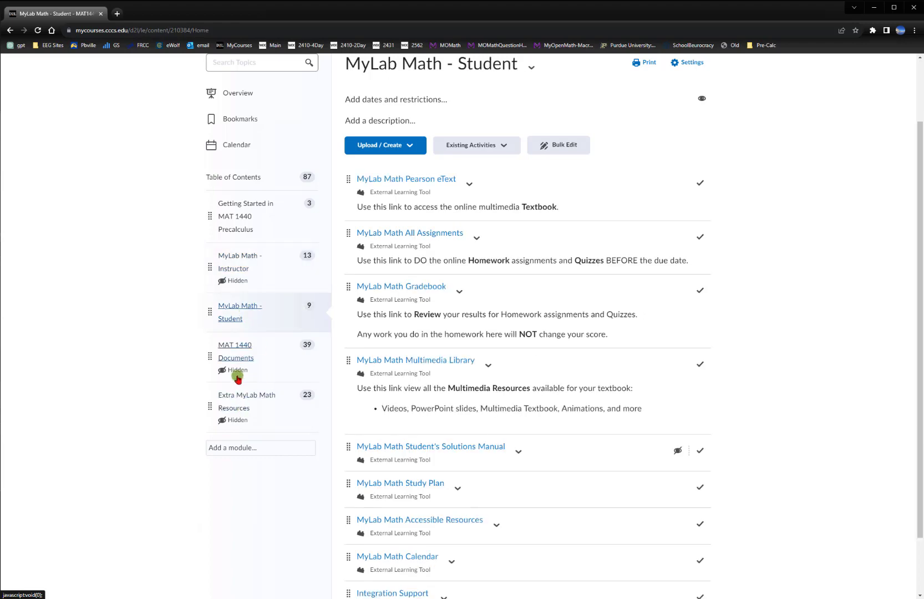
scroll(238, 380, "up", 2)
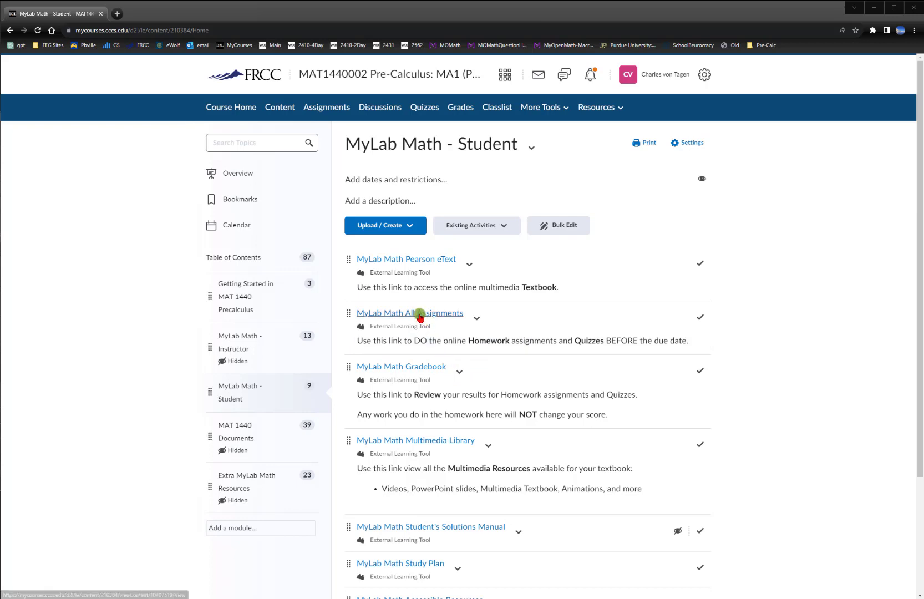
Launch the MyLab Math Assignment Manager from the MyLab Math - Instructor module and choose to create the course by copying previous settings
left_click(250, 345)
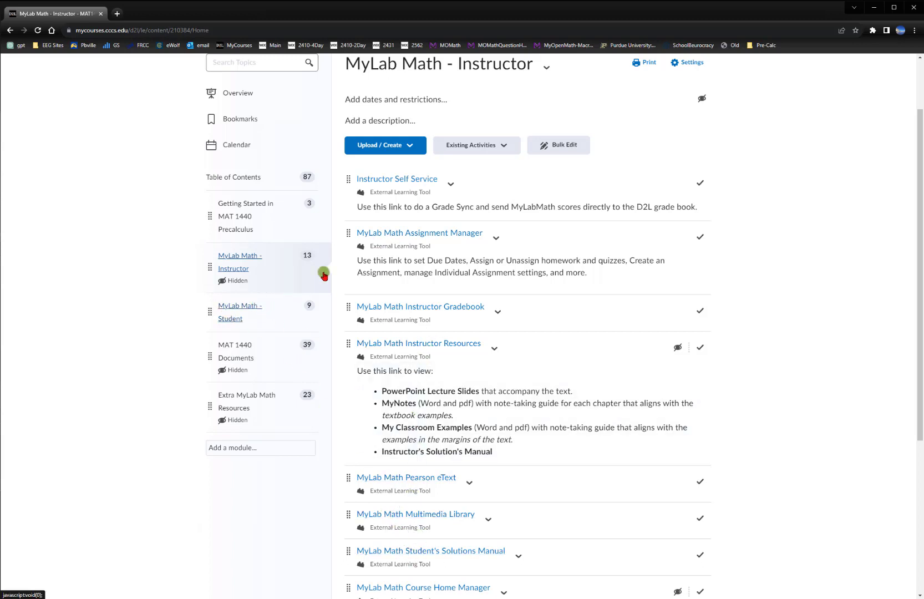
left_click(377, 235)
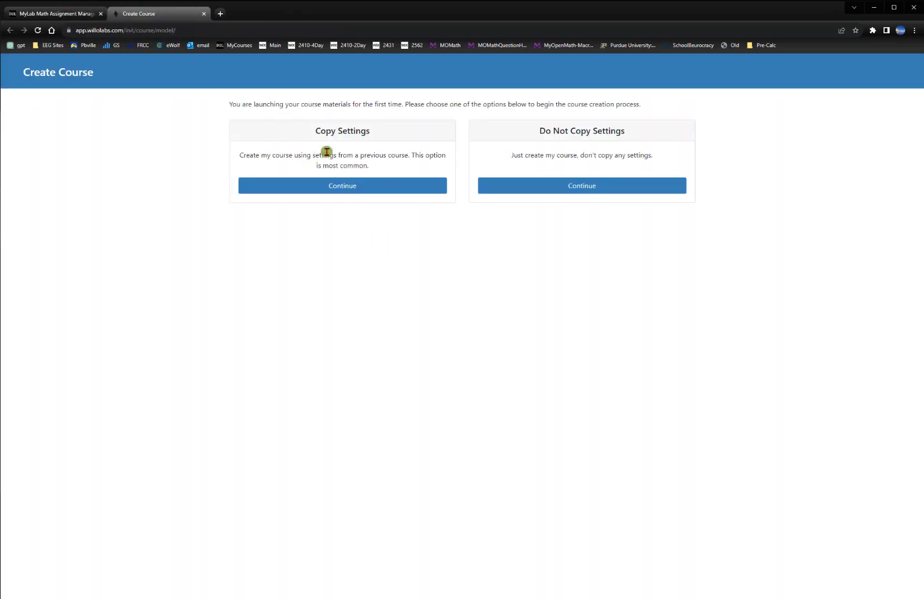
left_click(355, 186)
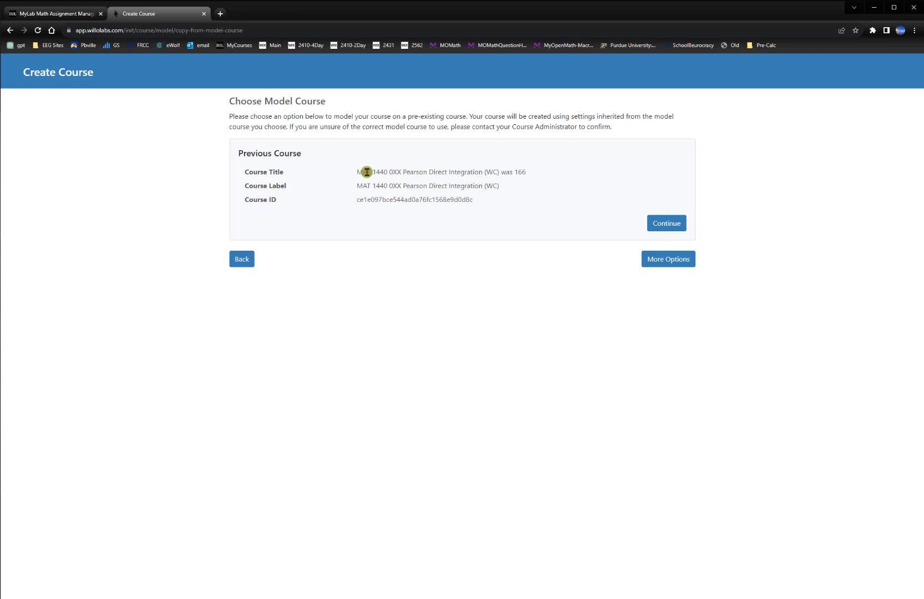
Check the suggested previous course title, expand the model course options and view the other model courses
left_click_drag(357, 171, 516, 173)
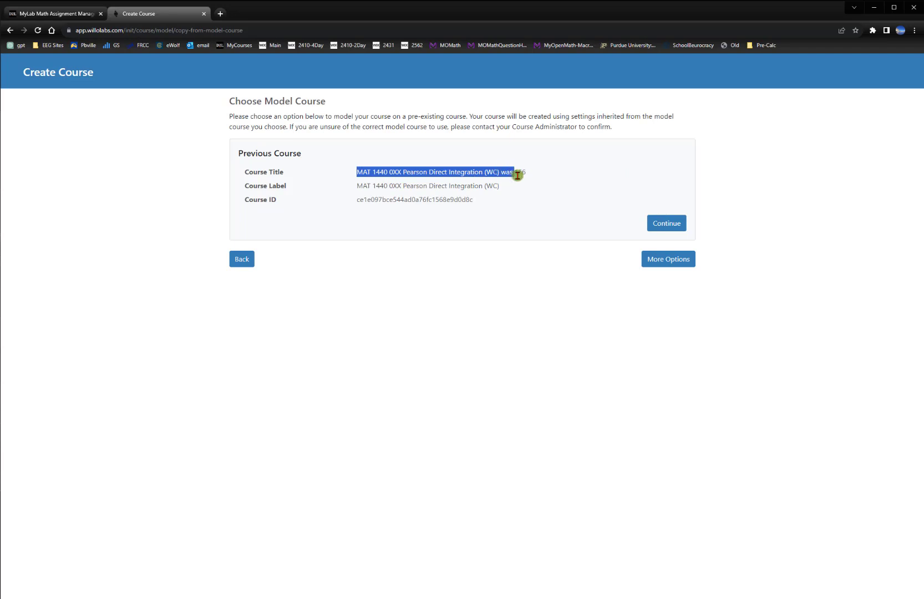
left_click(657, 259)
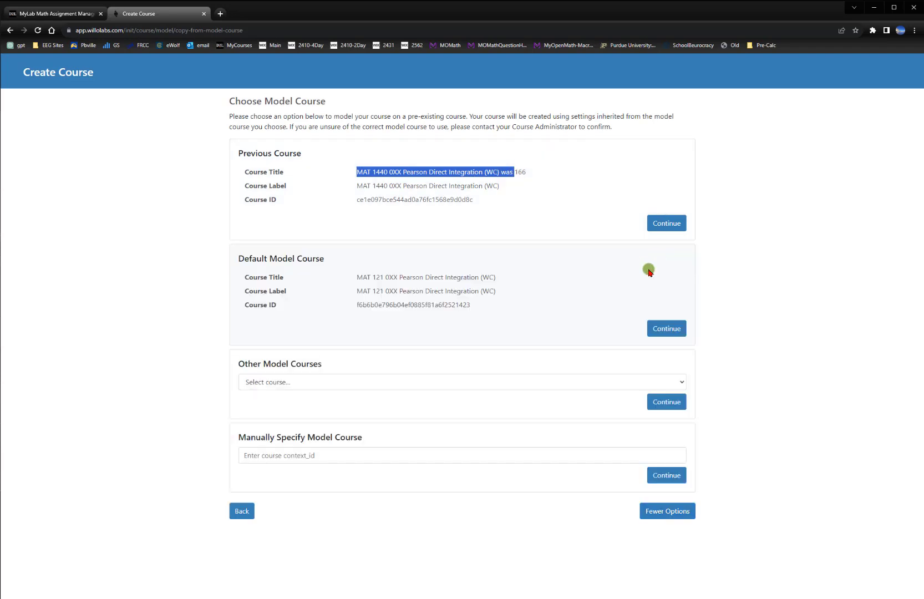
left_click(310, 380)
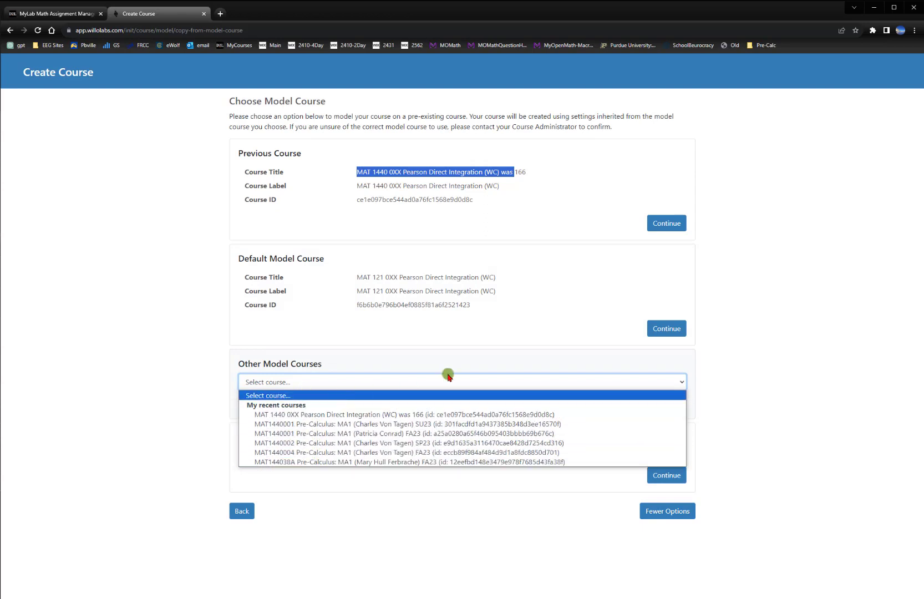
left_click(525, 233)
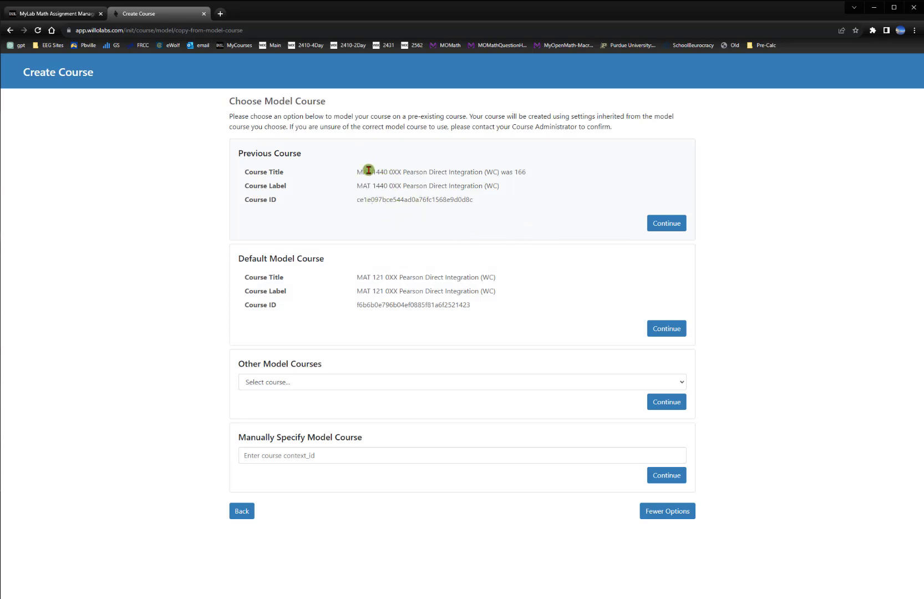
Create the MyLab course from the previous course MAT 1440 0XX Pearson Direct Integration (WC) was 166
left_click_drag(368, 172, 519, 172)
left_click(666, 222)
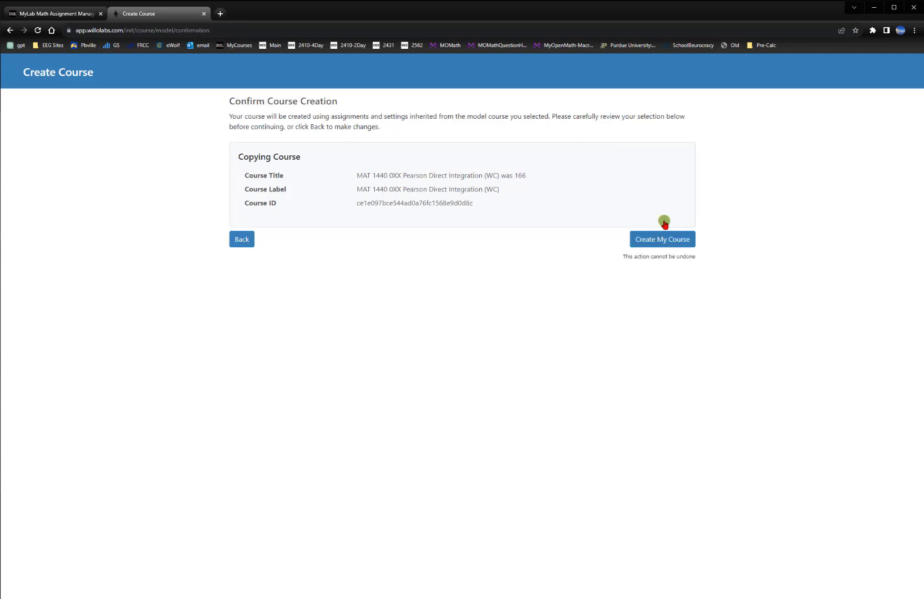
left_click(681, 240)
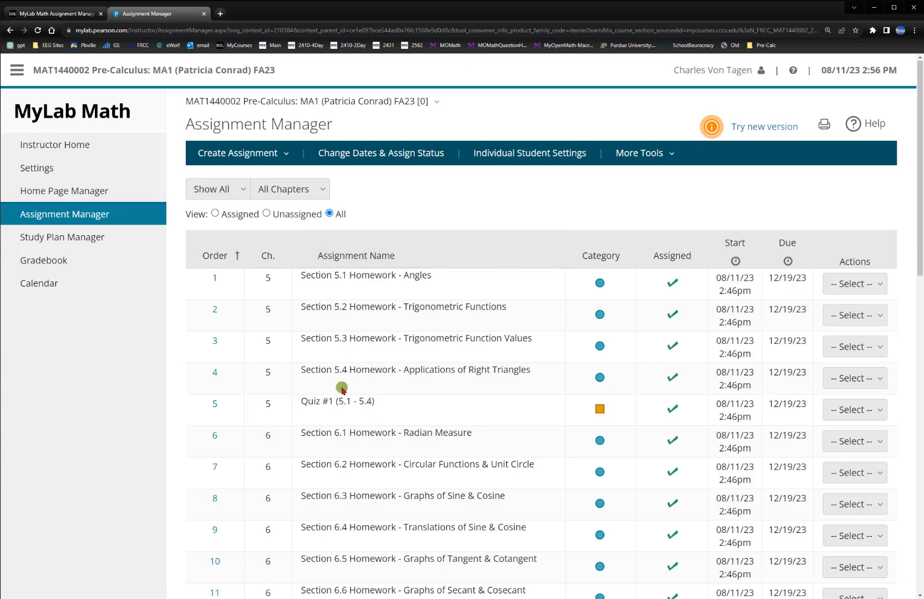
Look through the assignments in the MyLab Math Assignment Manager, then close it and return to the D2L course content
scroll(342, 413, "down", 4)
scroll(348, 290, "up", 4)
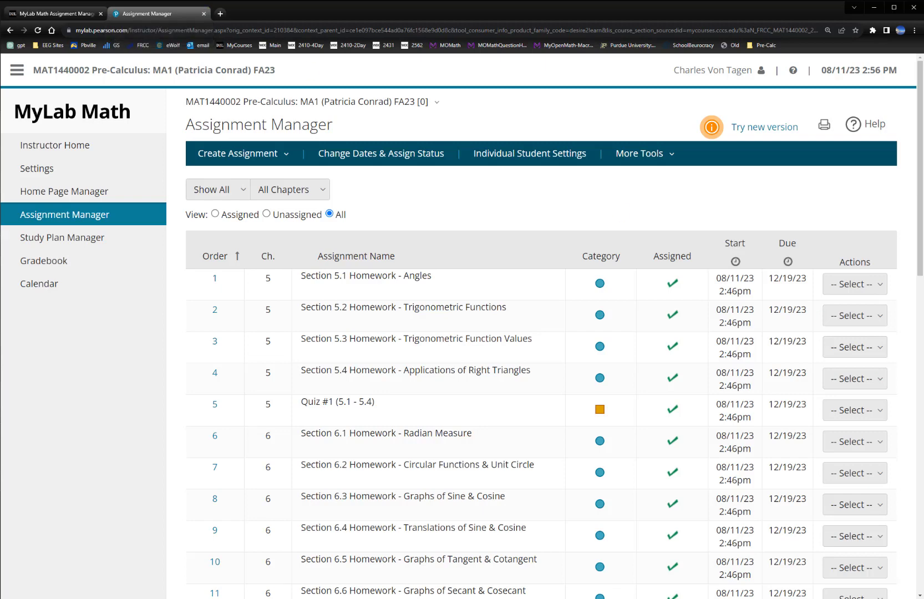
left_click(203, 14)
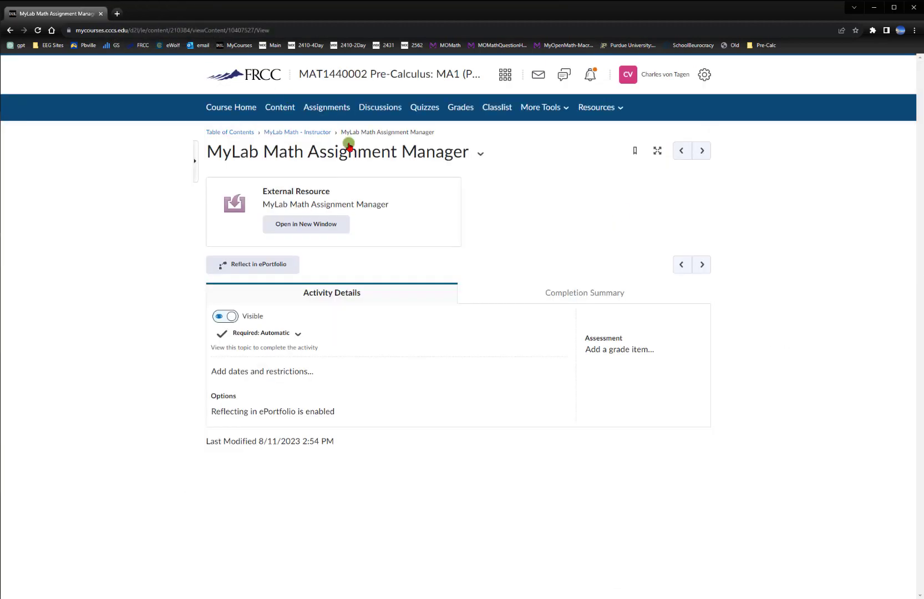
left_click(336, 73)
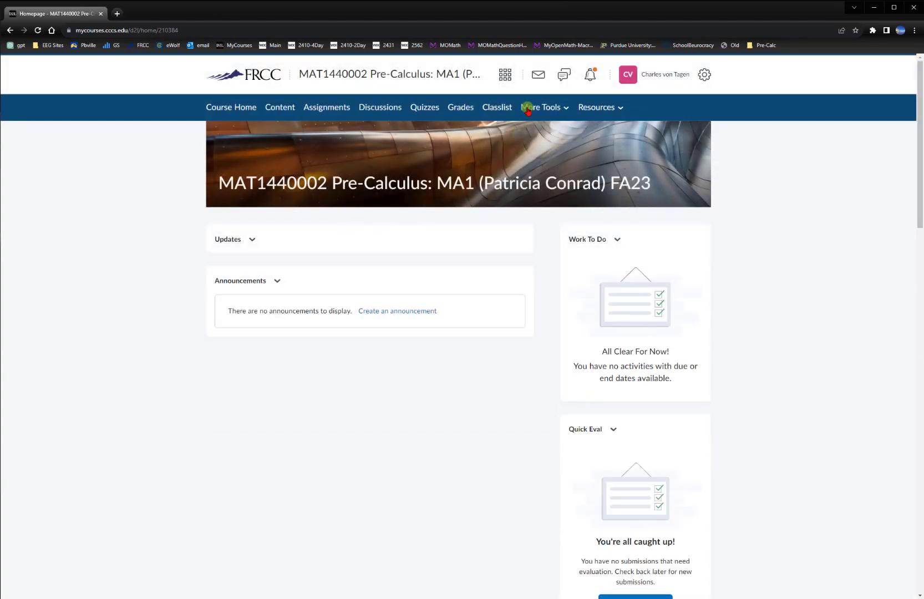
left_click(284, 109)
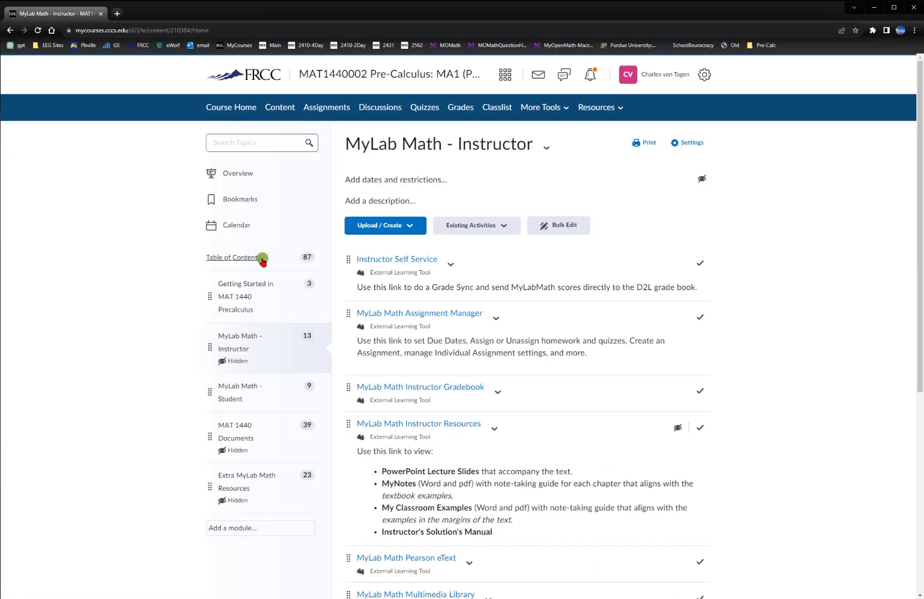
Open Delete All Modules for the Table of Contents, select permanent deletion of all modules, topics, files and activities, and close the dialog without deleting
scroll(282, 258, "down", 2)
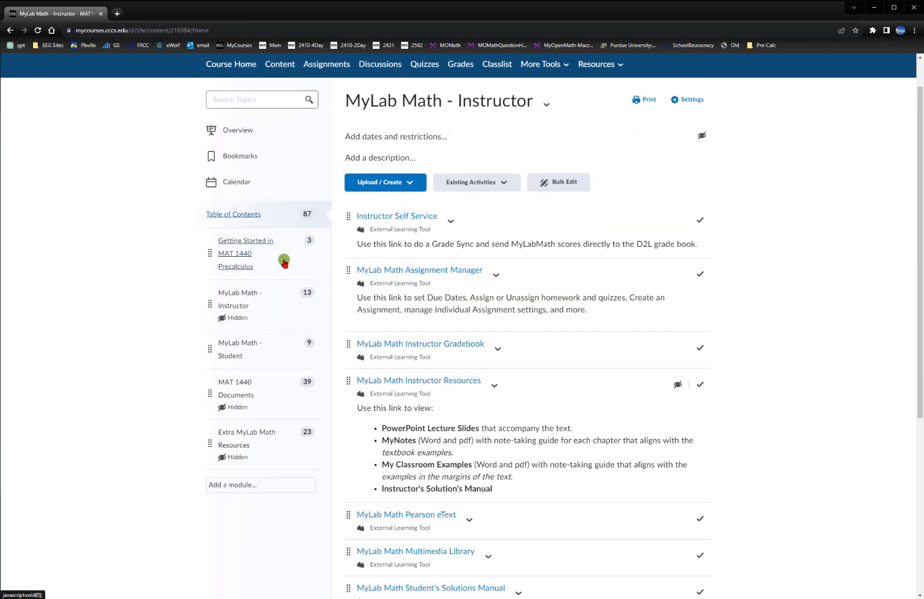
left_click(493, 147)
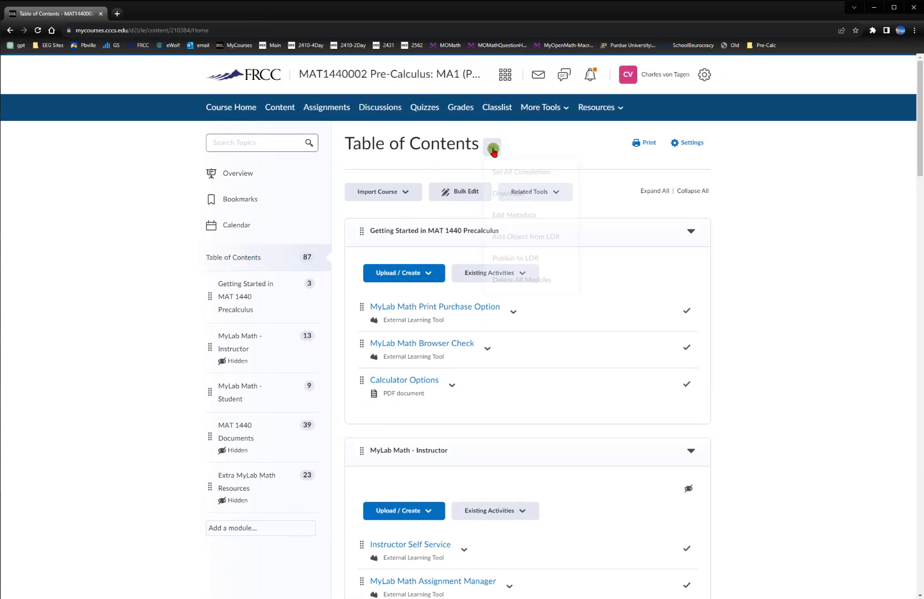
left_click(519, 283)
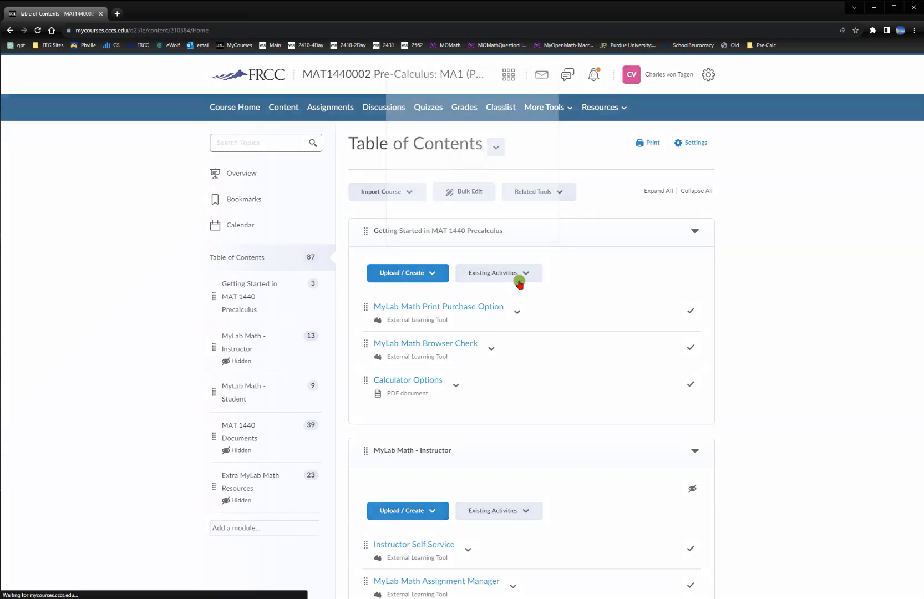
left_click(389, 167)
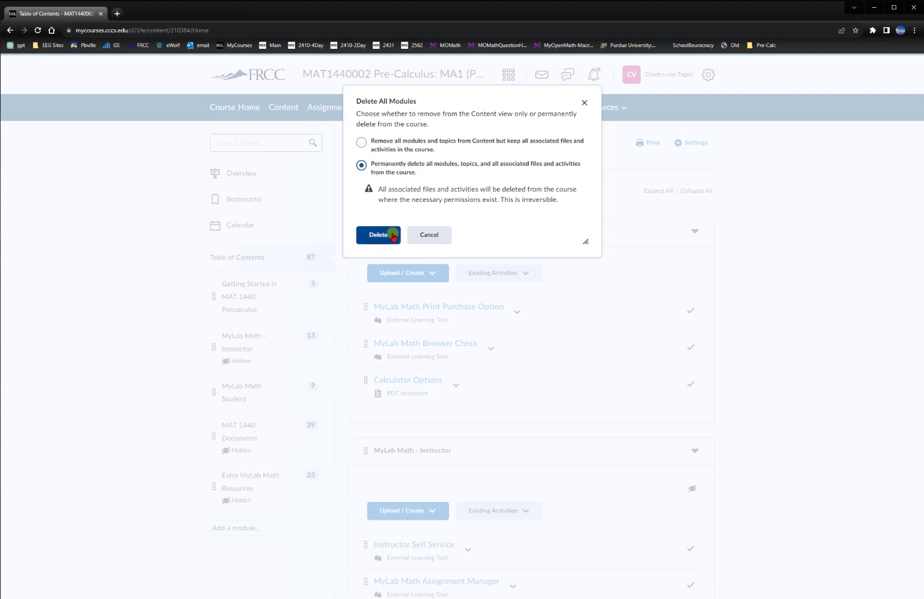
left_click(585, 106)
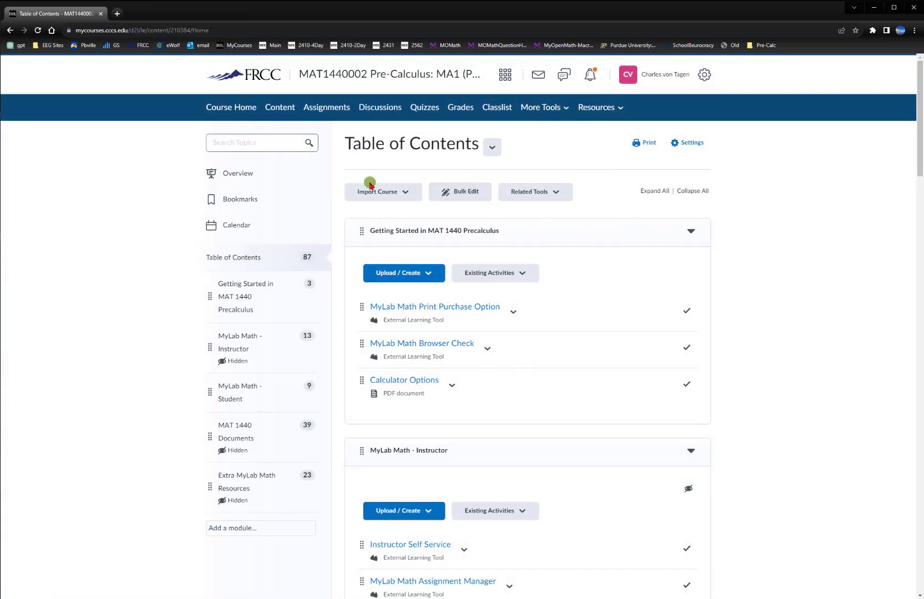
Return to the MAT1440002 Pre-Calculus course home page
left_click(383, 74)
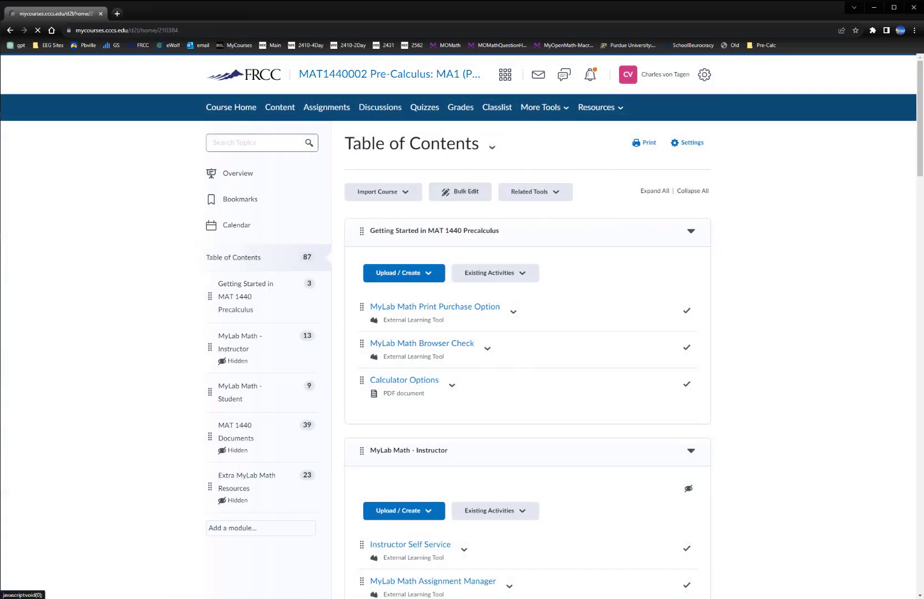